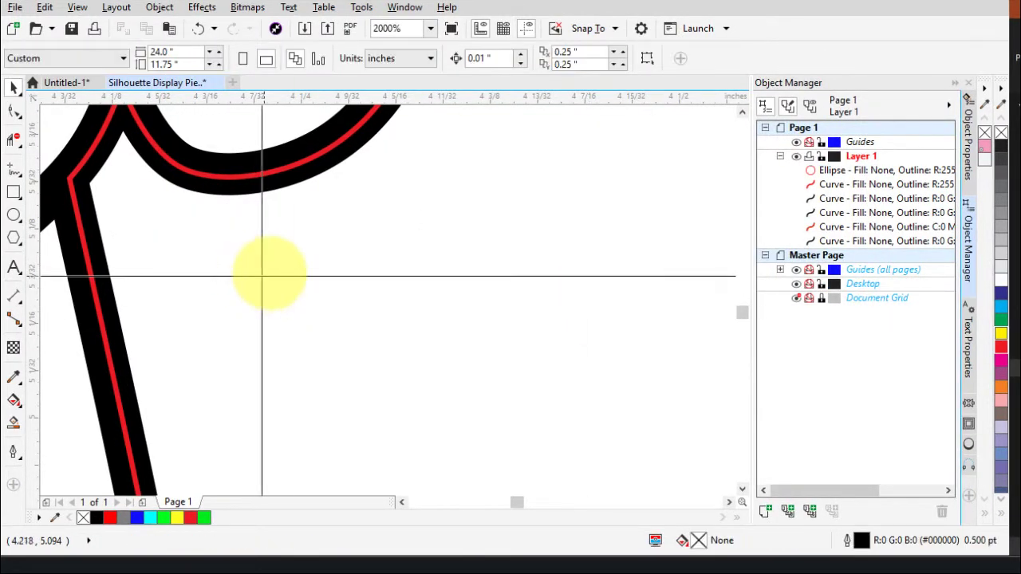
Step: Select the red hairline curve that runs inside the thick black strokes
scroll(103, 170, up, 1)
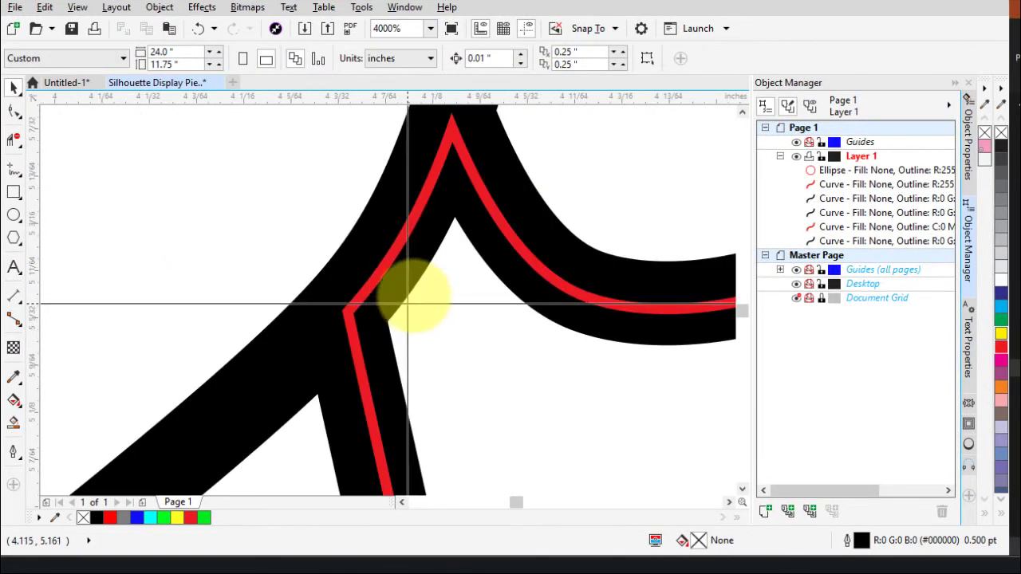
click(383, 266)
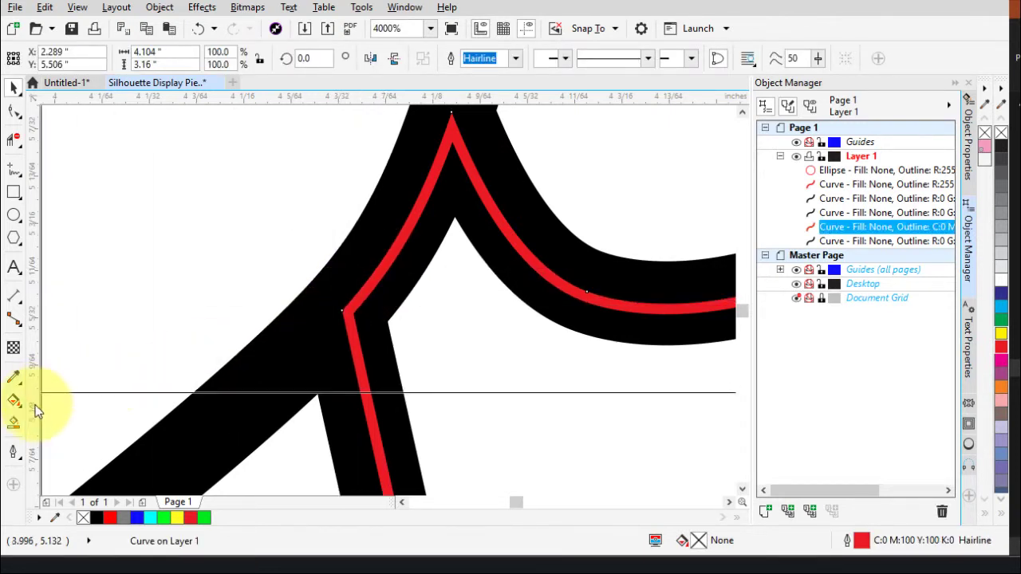
click(13, 452)
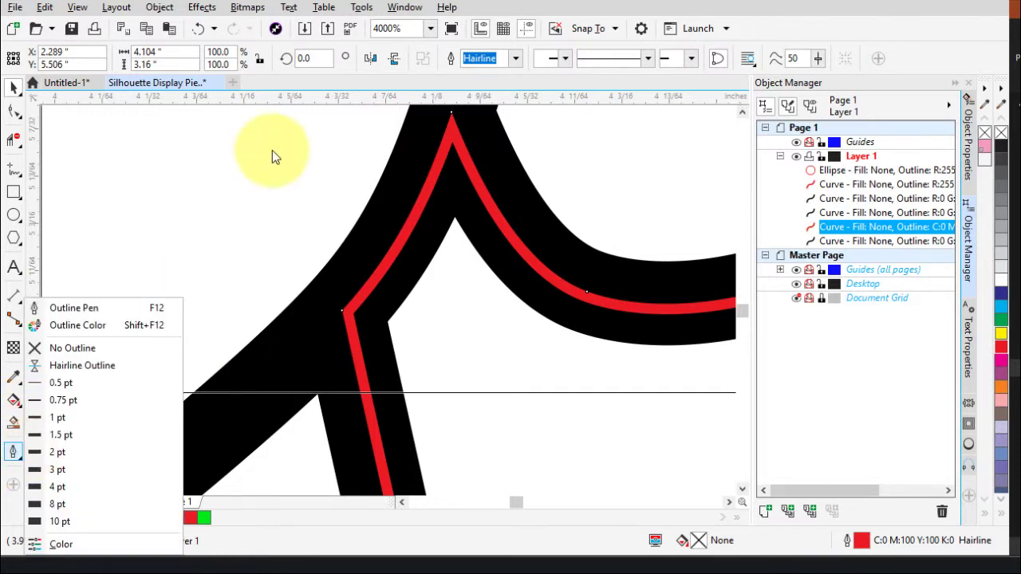
click(324, 192)
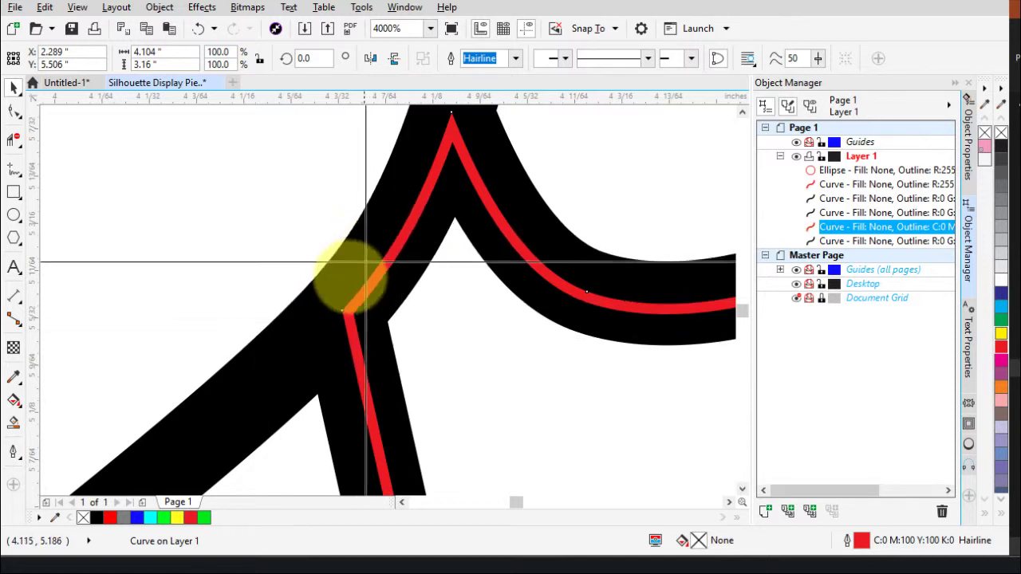
Step: Try the centered outline position for the red curve in Outline Pen and switch it back to Outside outline
click(13, 453)
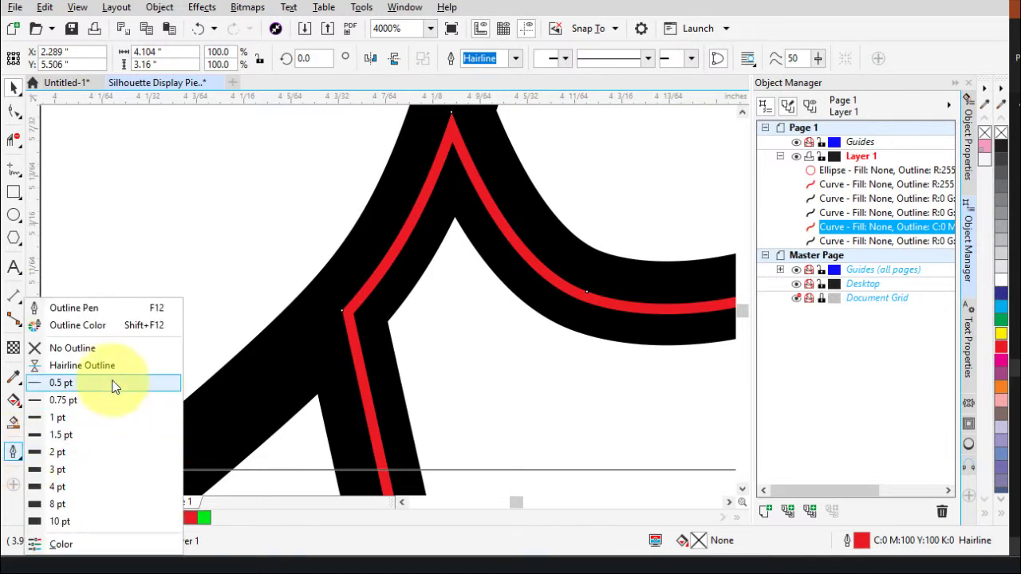
click(119, 310)
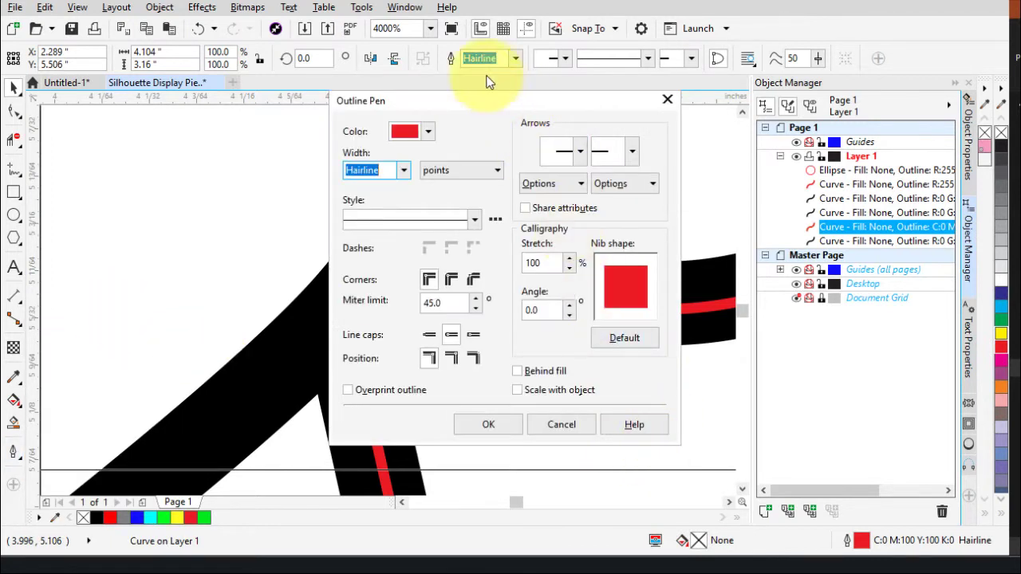
drag(448, 98, 650, 79)
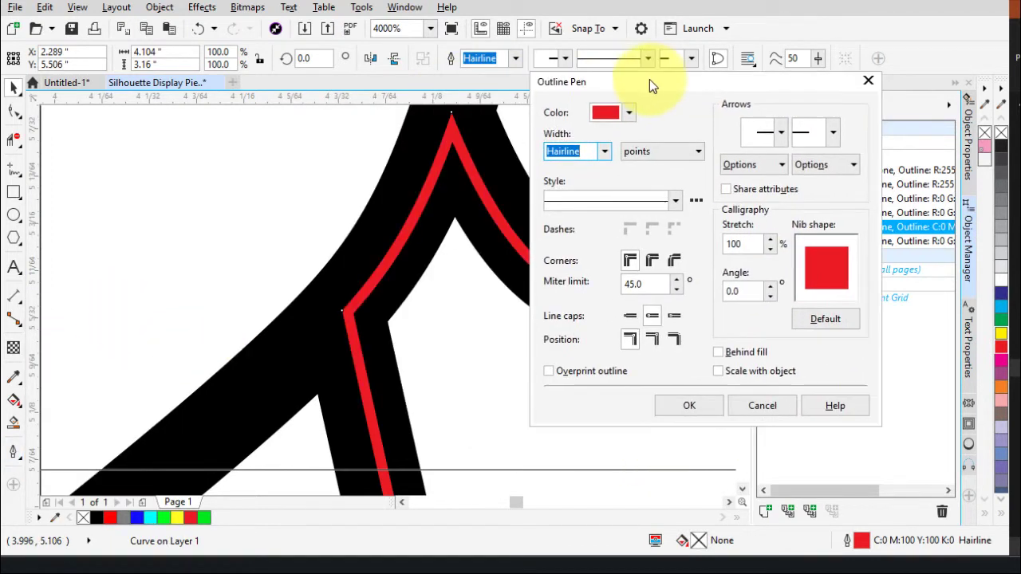
click(652, 341)
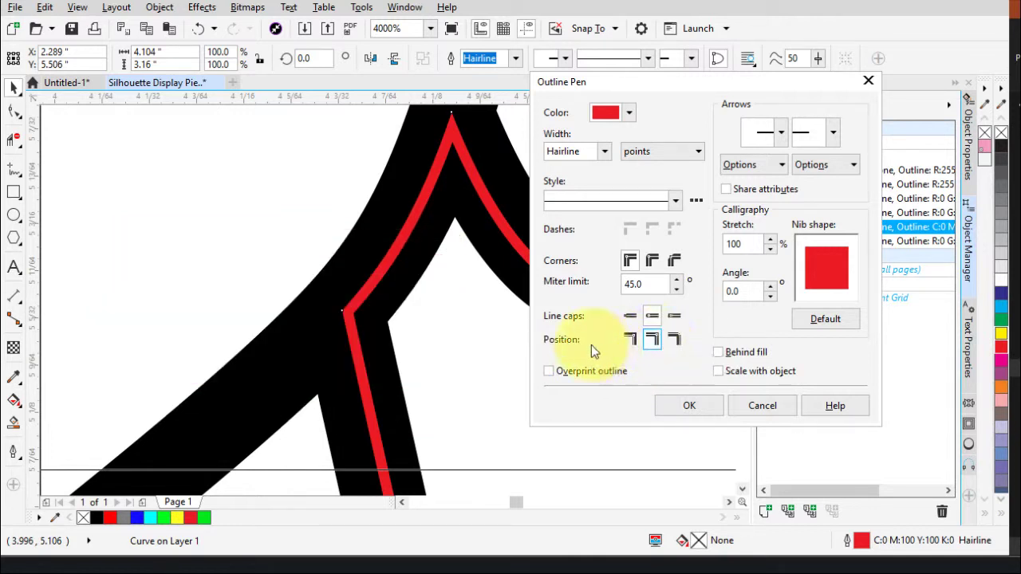
click(658, 347)
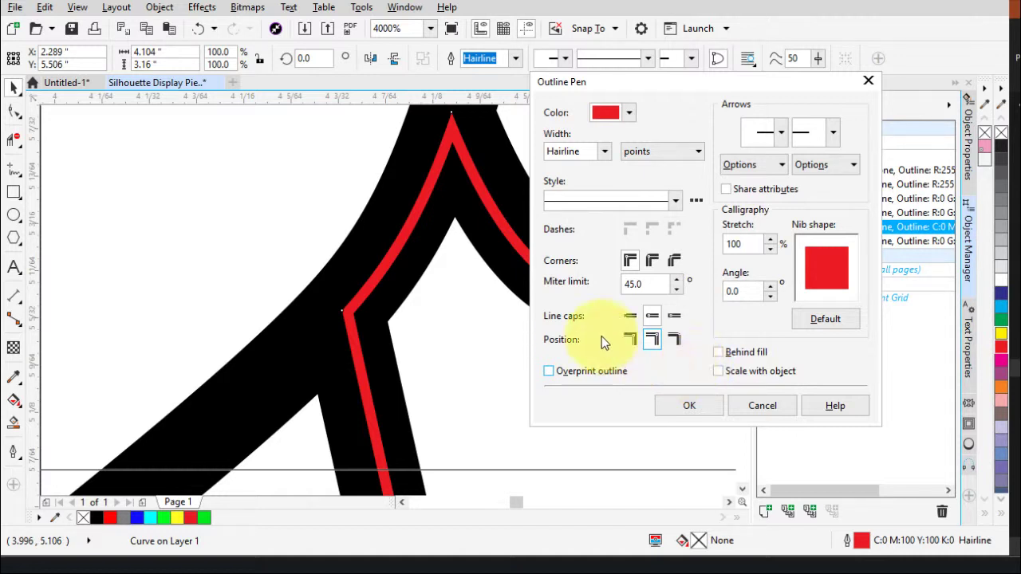
click(631, 338)
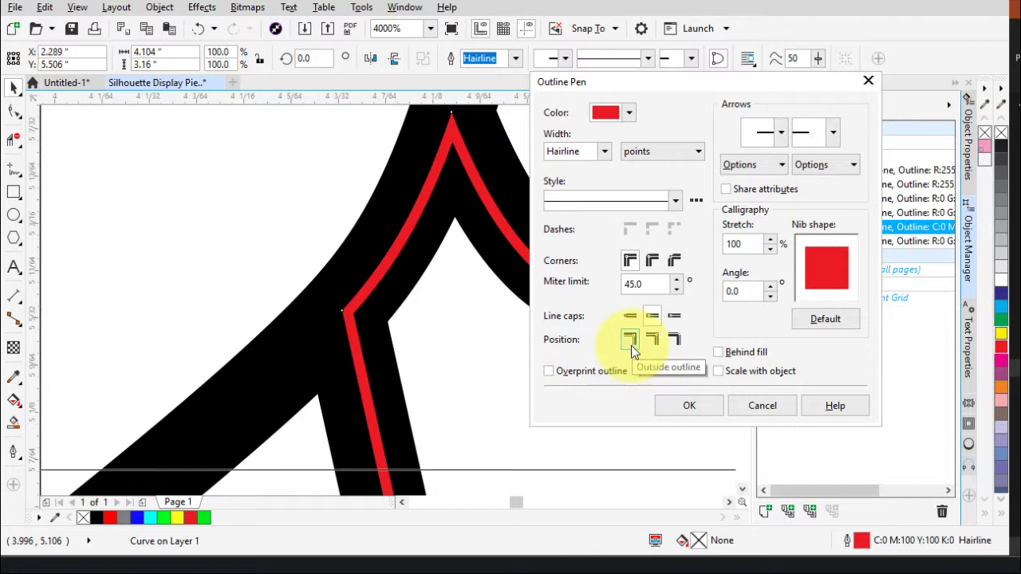
click(702, 405)
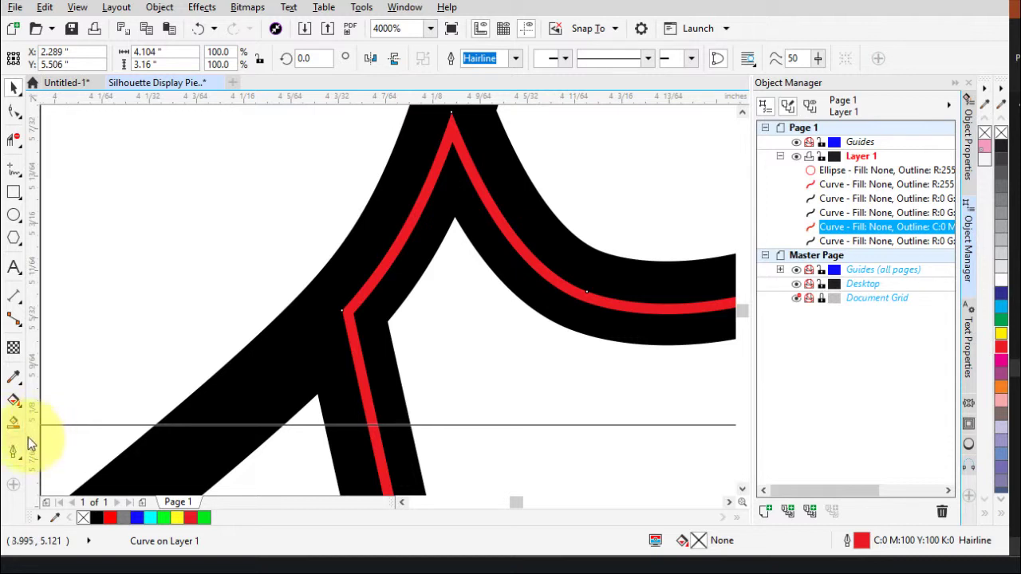
Step: Set the red curve's outline position to centered in the Outline Pen settings
click(12, 453)
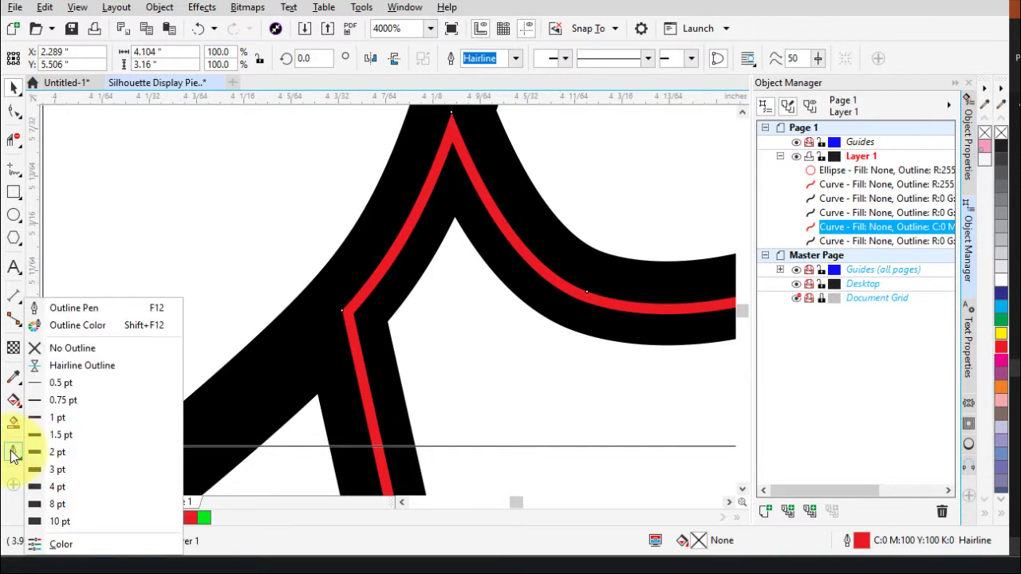
click(110, 312)
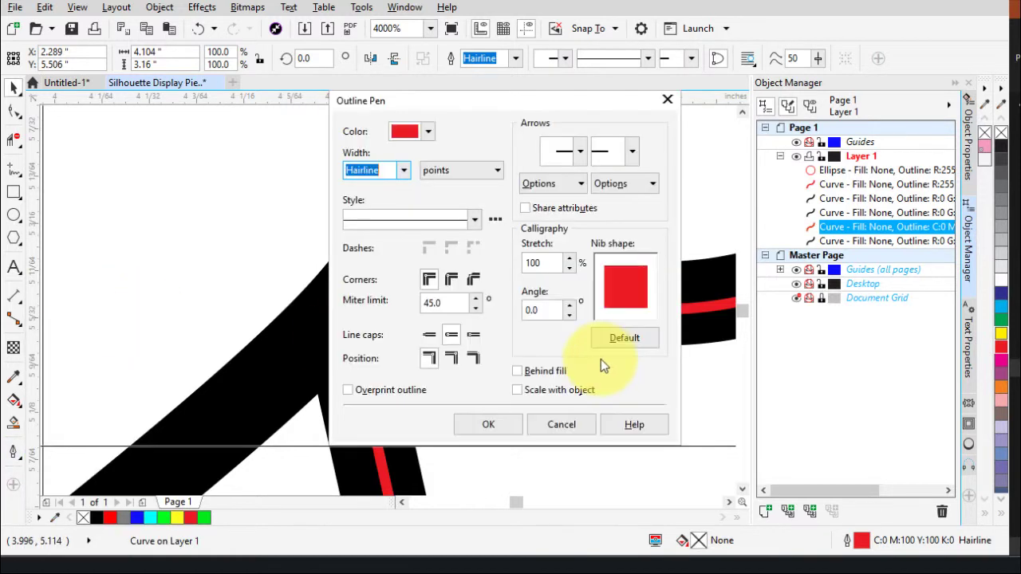
click(452, 358)
drag(521, 103, 661, 96)
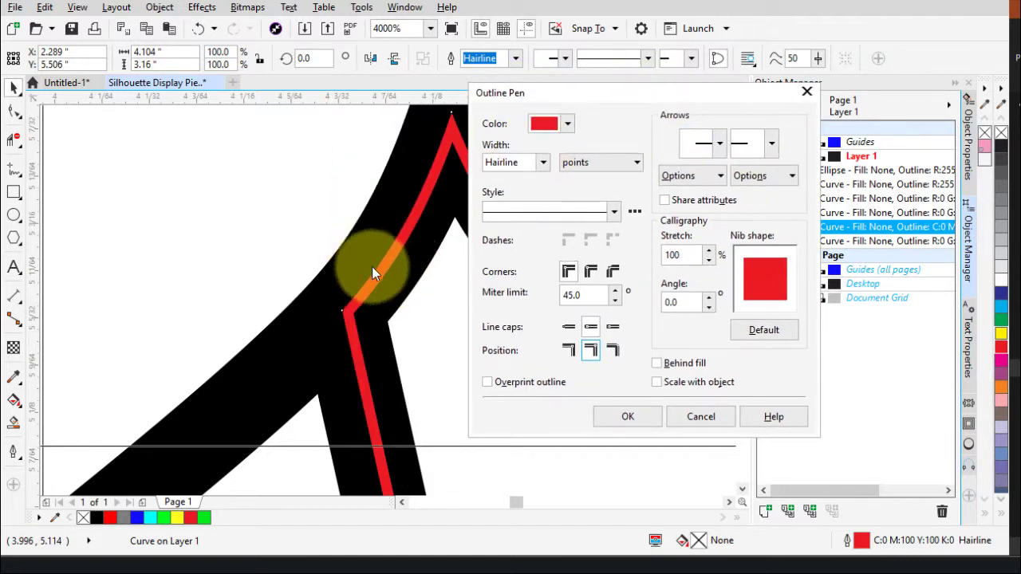
click(636, 418)
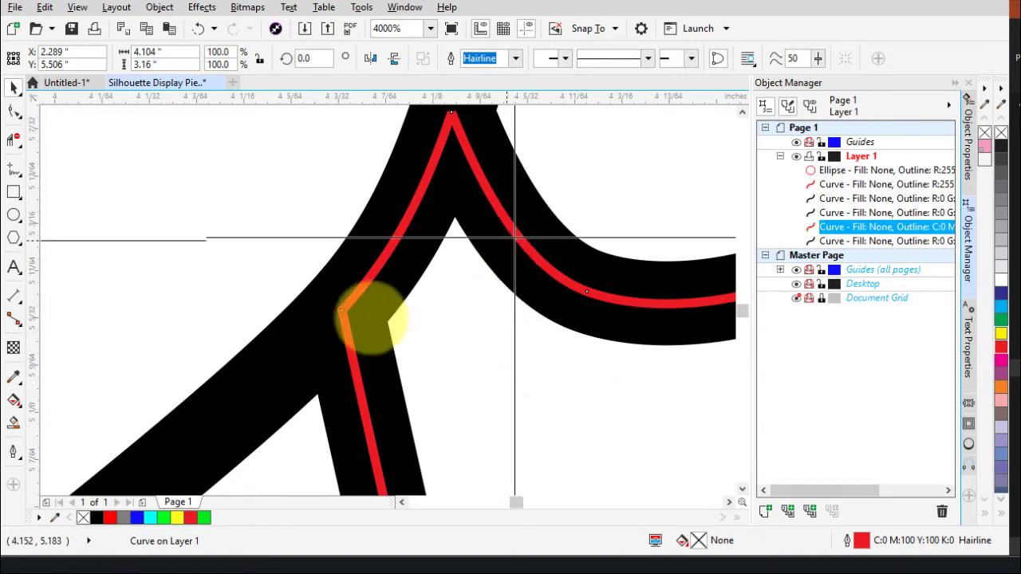
Step: Apply a one-step outside contour with a 0.005" offset and green outline to the red curve
scroll(372, 319, up, 2)
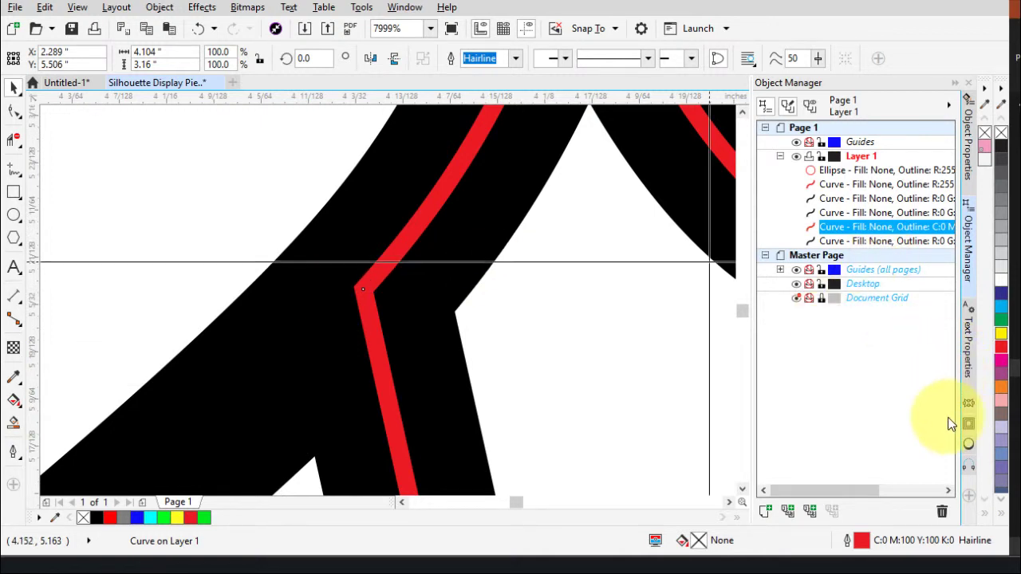
click(968, 424)
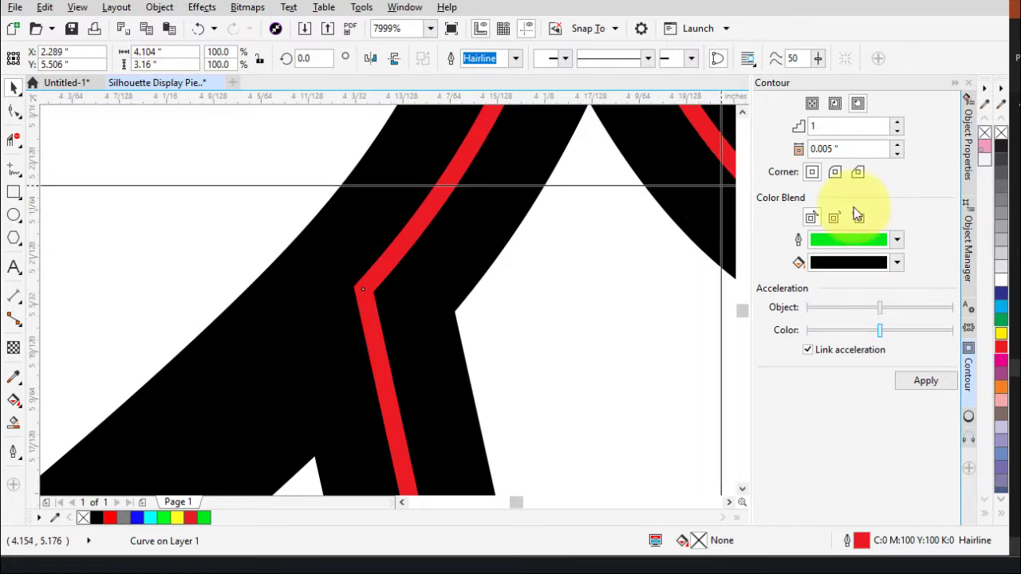
click(831, 149)
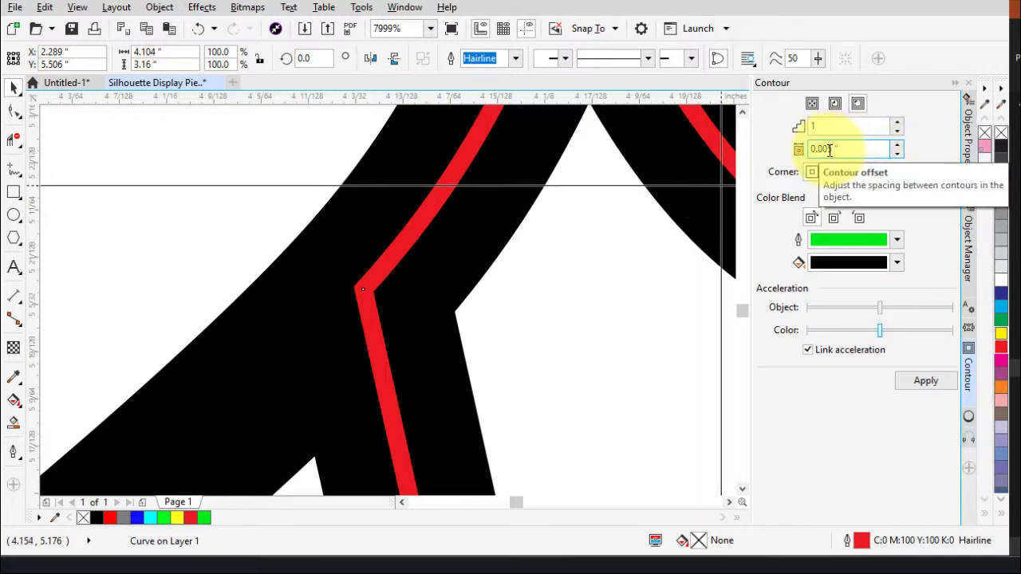
click(926, 383)
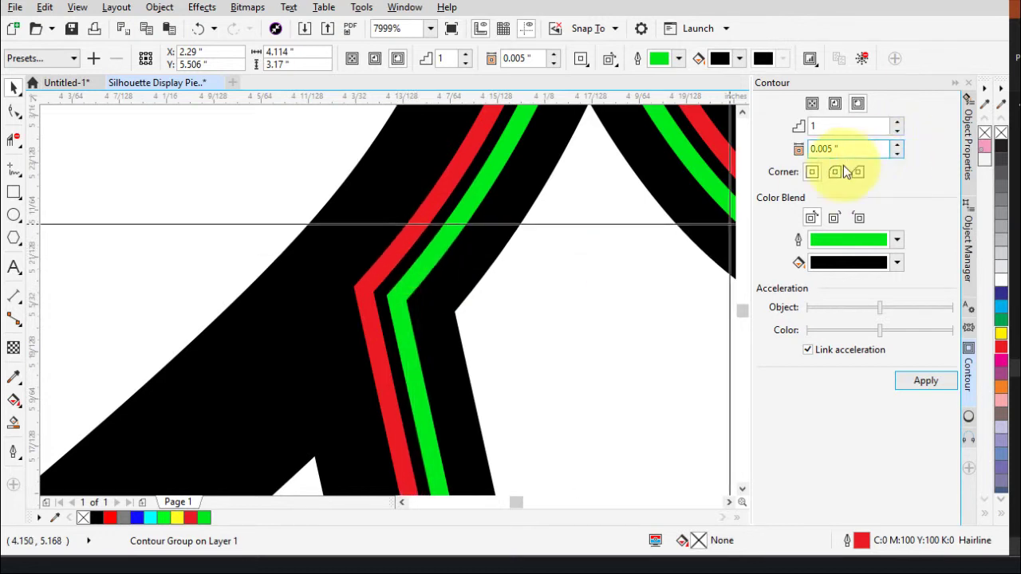
Step: Set the contour offset to 0.007" and apply it to the contour group
double_click(825, 148)
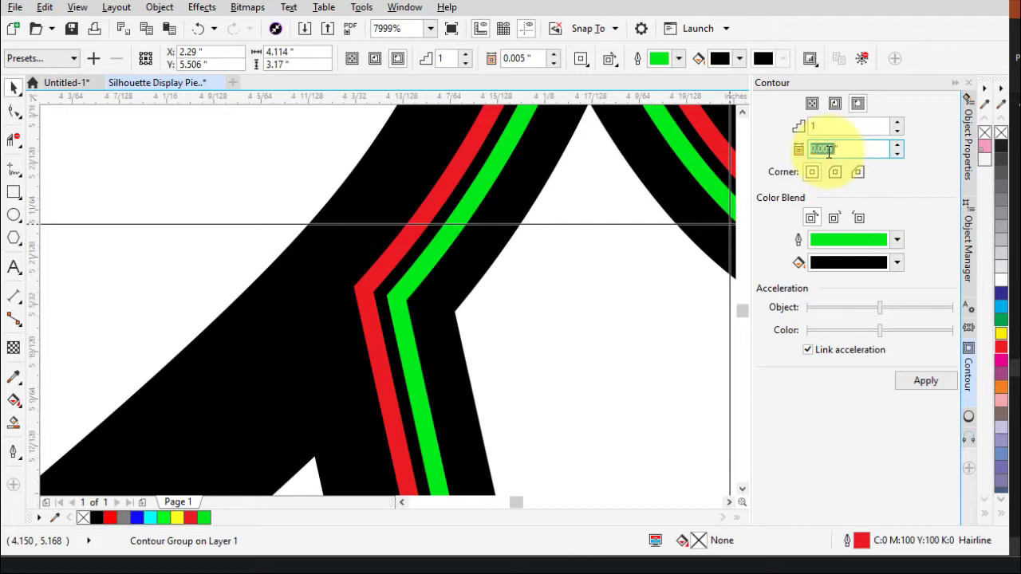
click(829, 151)
key(Delete)
text(7)
key(Return)
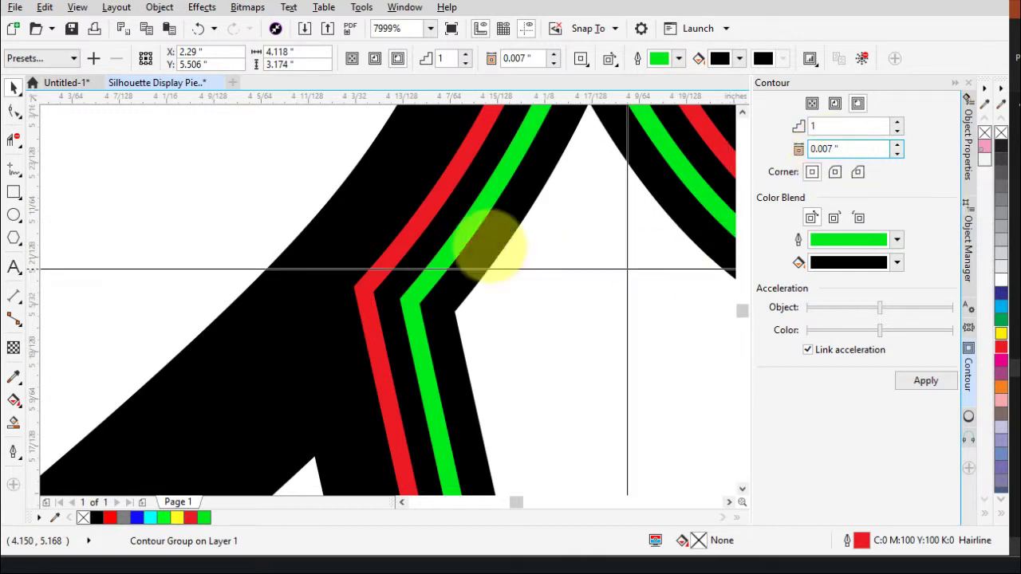
Step: Break the contour group apart so the red curve and green contour are separate objects, and deselect them
scroll(396, 231, down, 1)
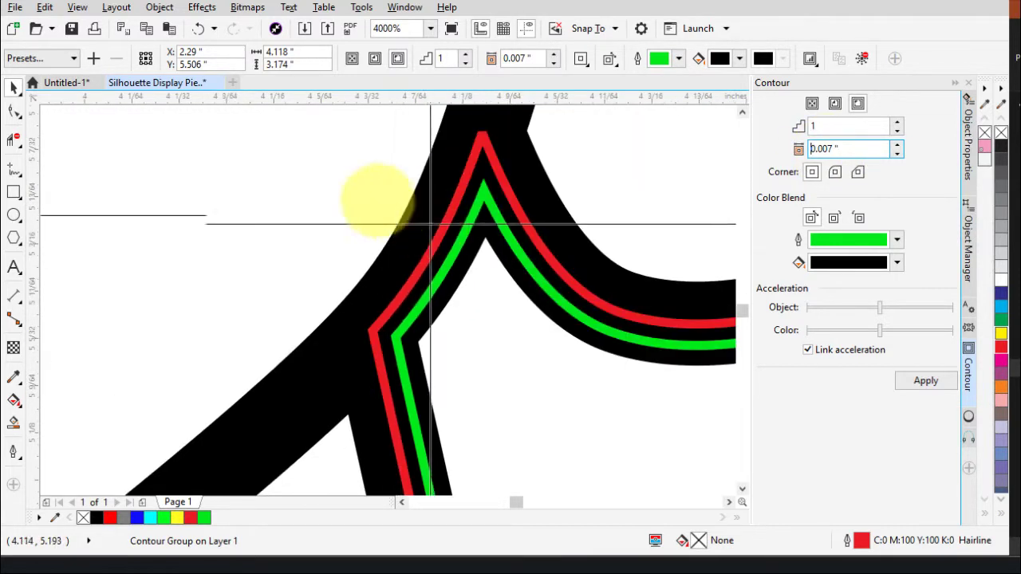
click(161, 8)
click(251, 281)
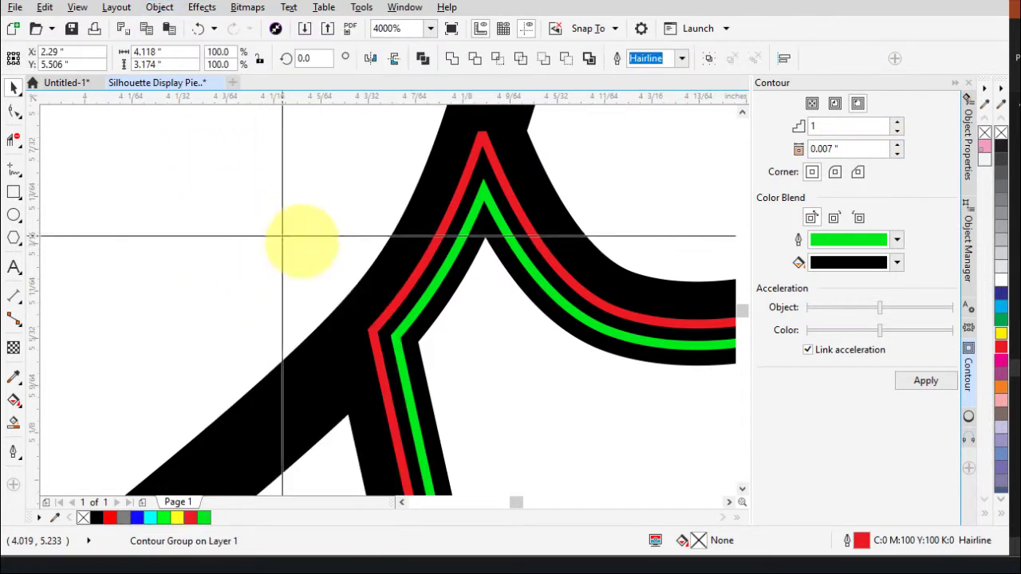
click(302, 241)
Step: Delete the original red curve, examine the green contour's corner at the stroke junction, and undo the deletion
click(420, 266)
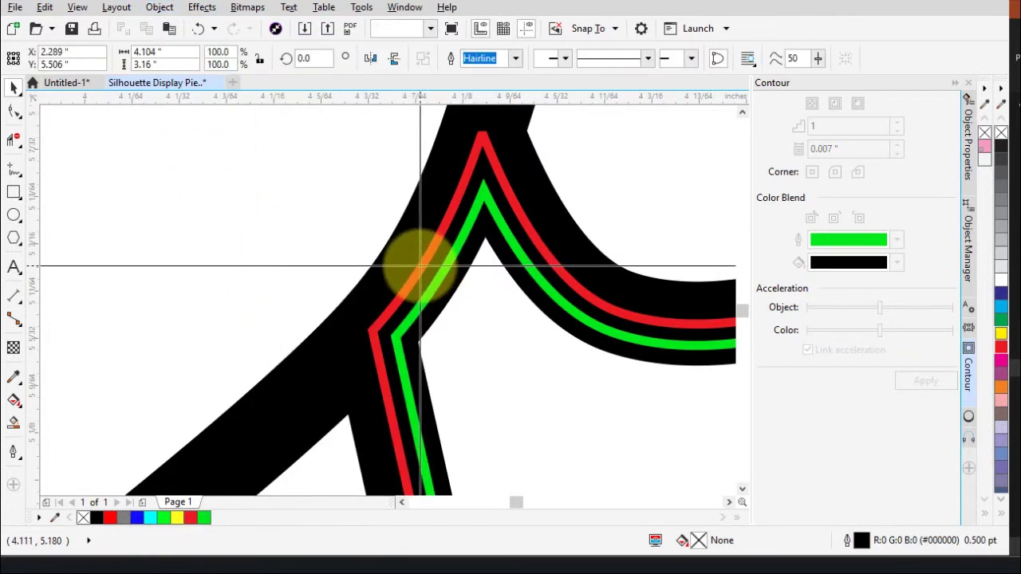
key(Delete)
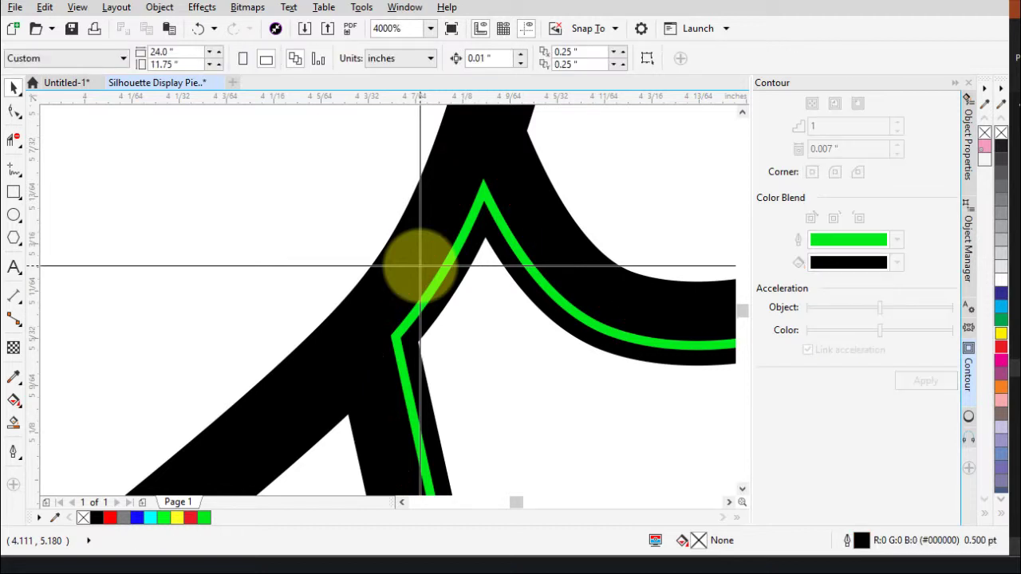
scroll(524, 342, down, 1)
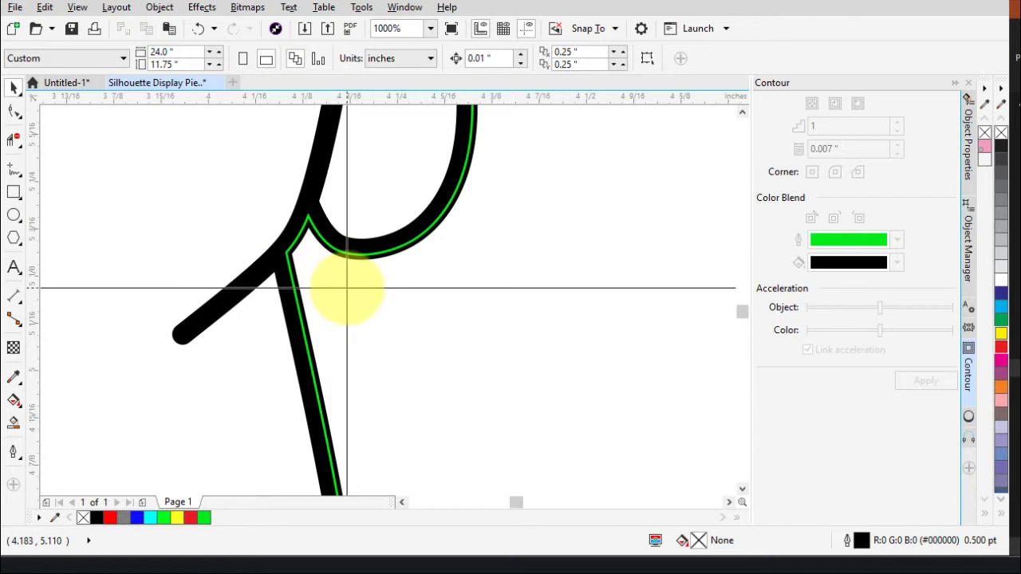
scroll(308, 249, up, 5)
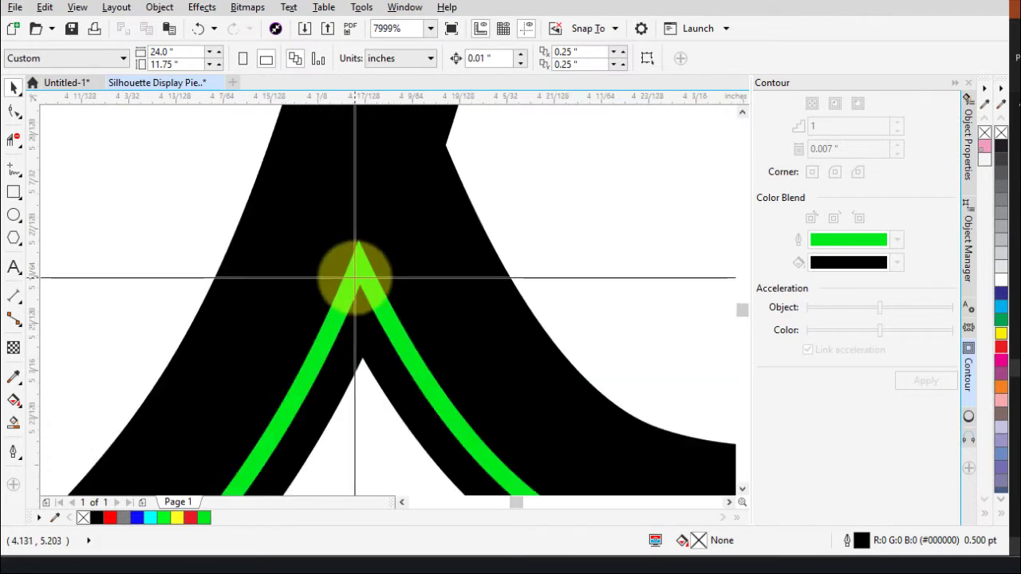
scroll(355, 278, down, 2)
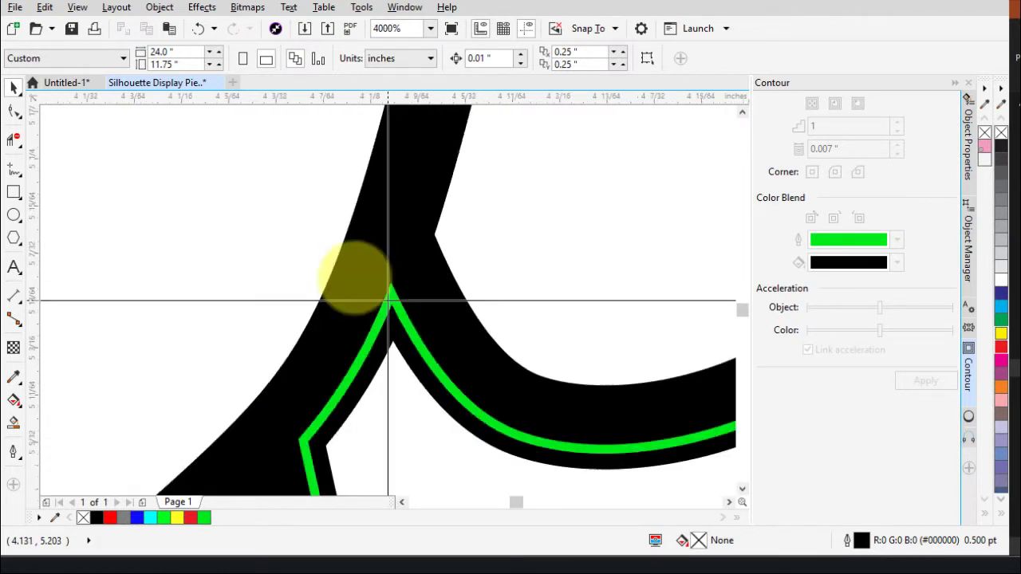
click(388, 301)
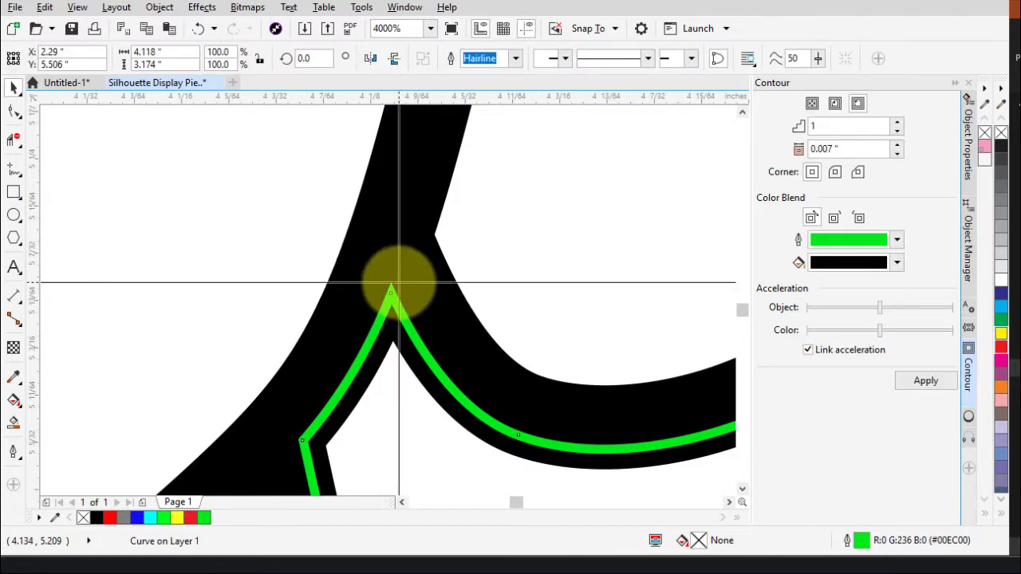
key(ctrl+z)
Step: Apply a one-step outside contour with round corners and a 0.007" offset to the red curve
scroll(394, 280, up, 2)
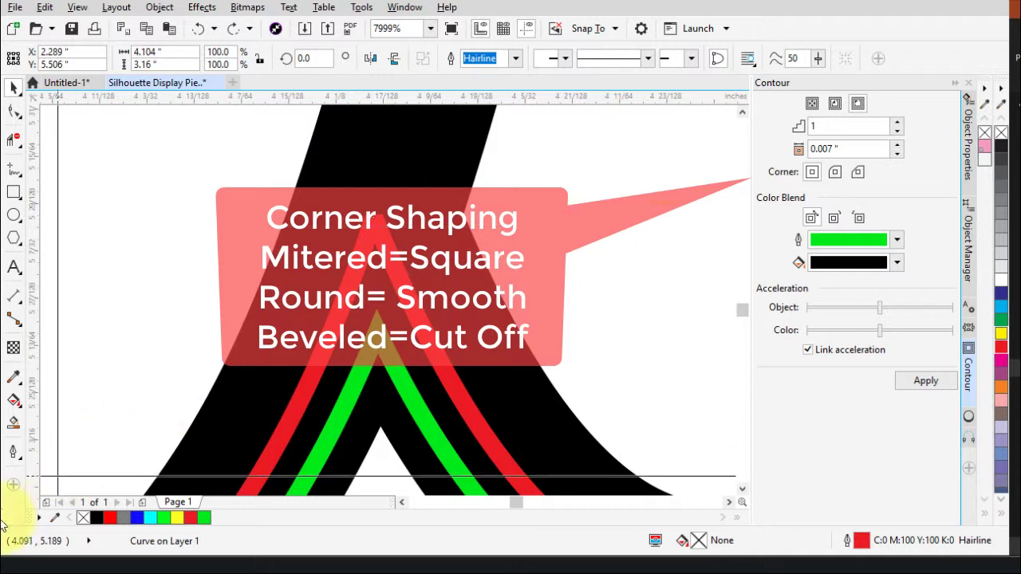
click(13, 452)
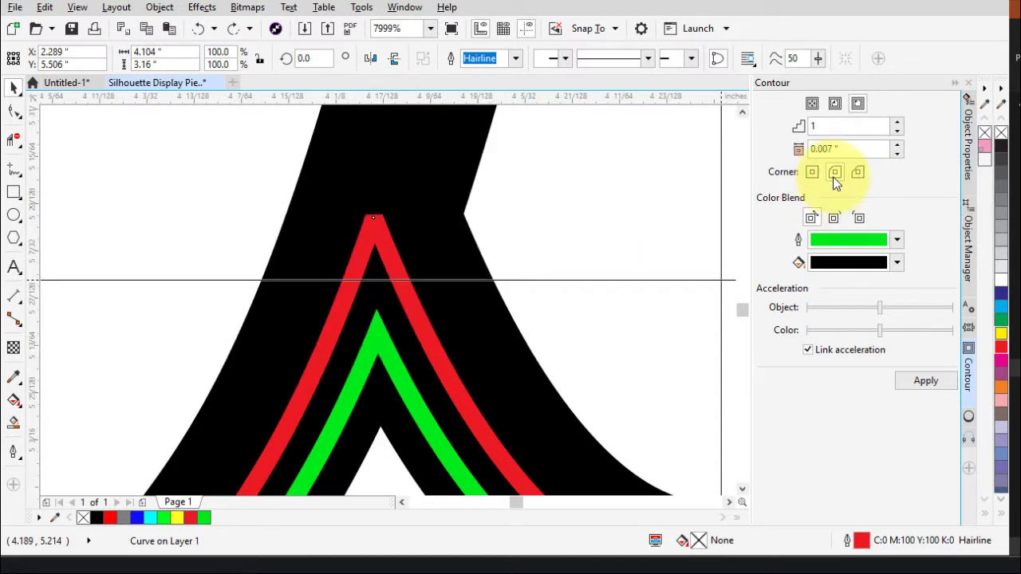
click(835, 174)
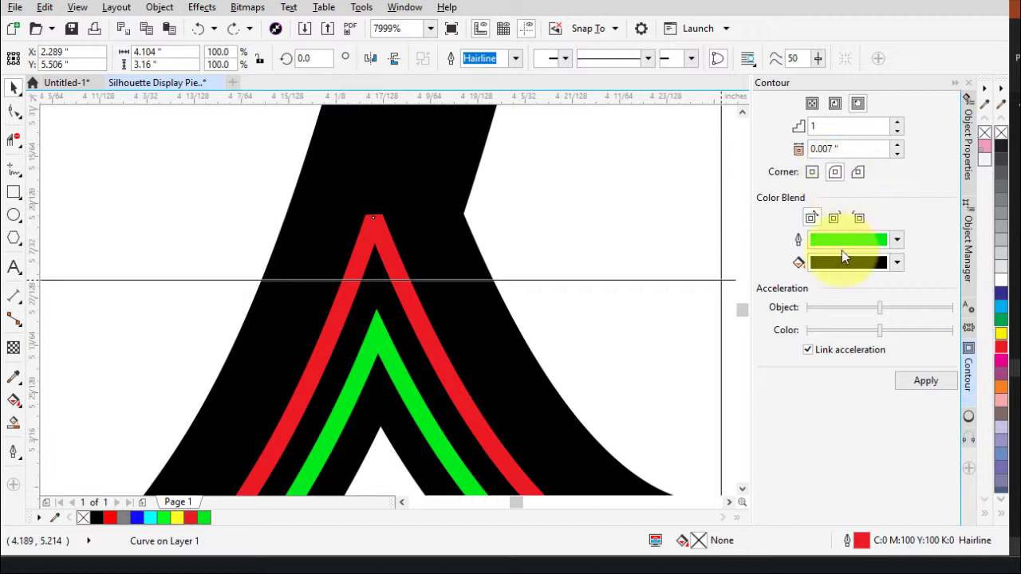
click(921, 380)
scroll(630, 298, down, 2)
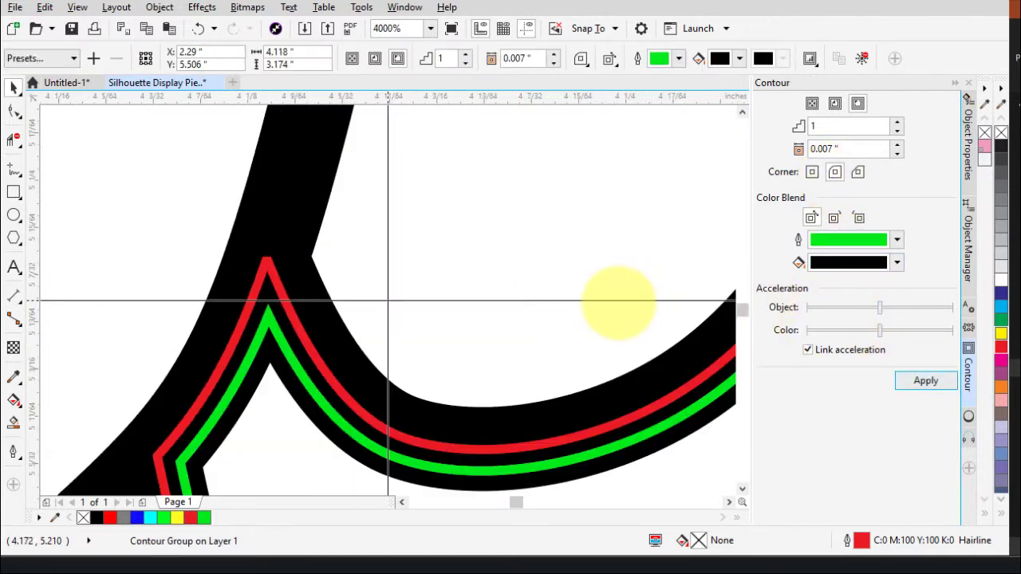
scroll(376, 319, down, 1)
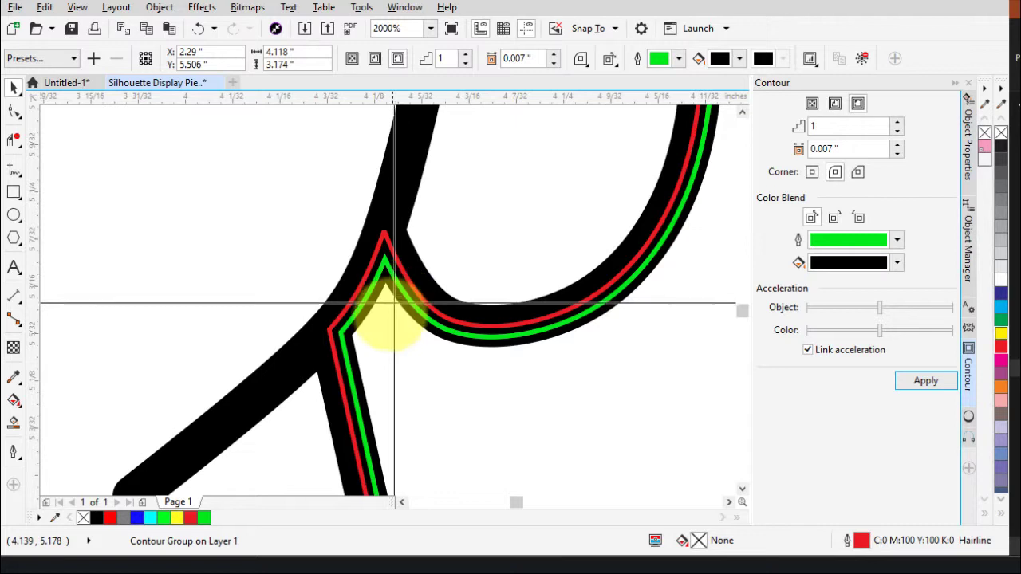
scroll(382, 314, down, 2)
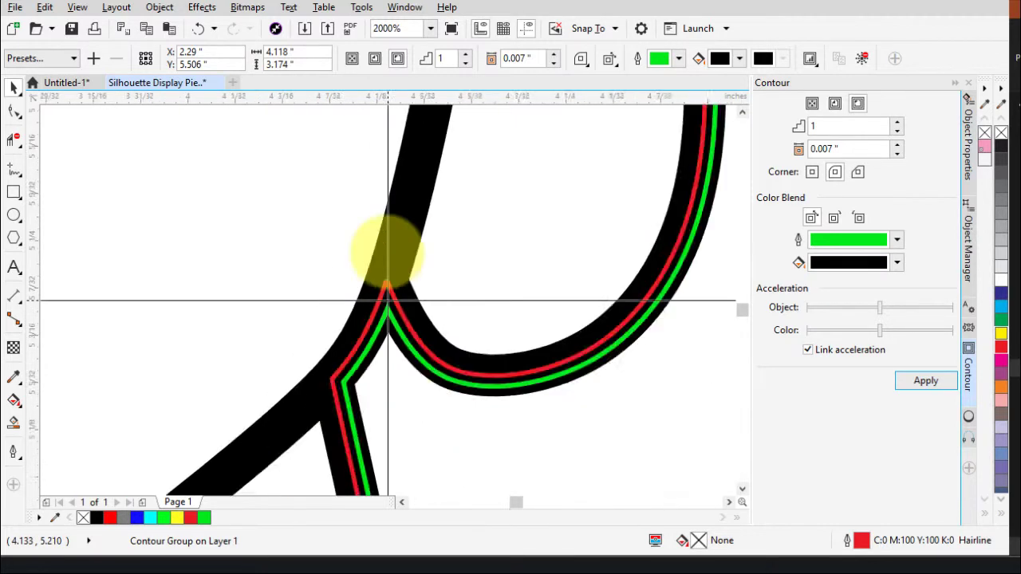
Step: Break the contour group apart and delete the original red curve, keeping the green outside contour
scroll(375, 309, up, 3)
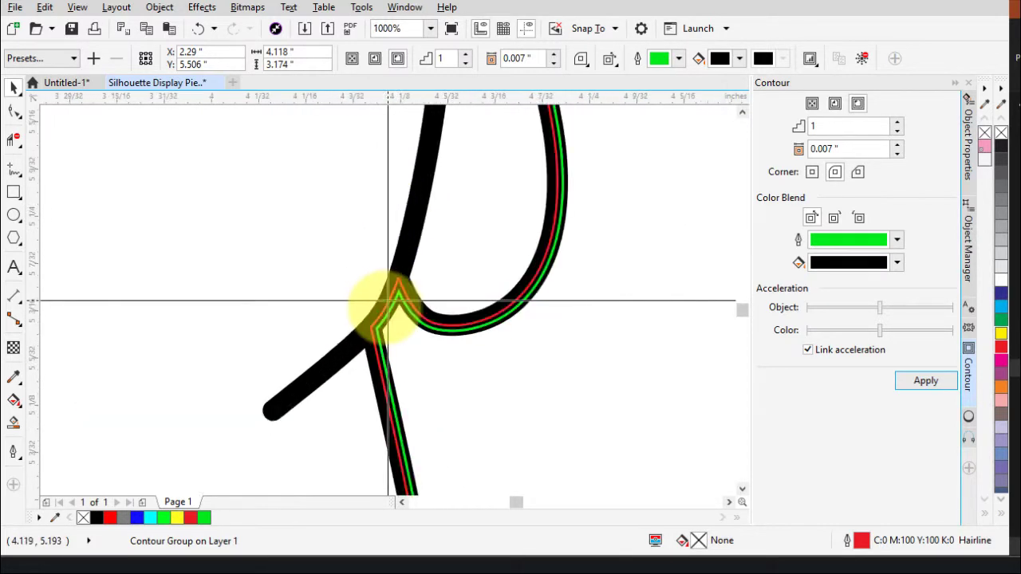
scroll(372, 313, up, 1)
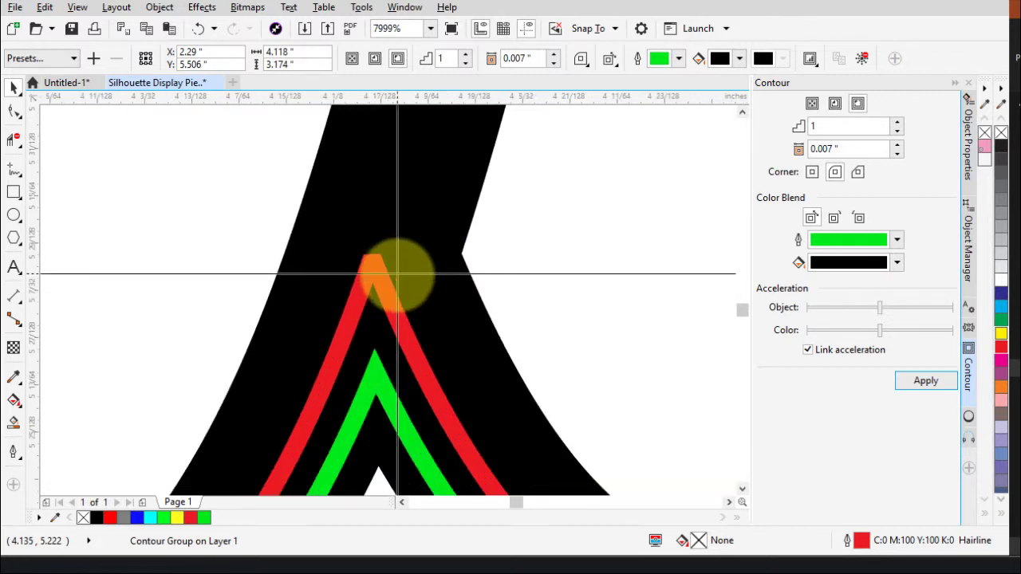
click(158, 7)
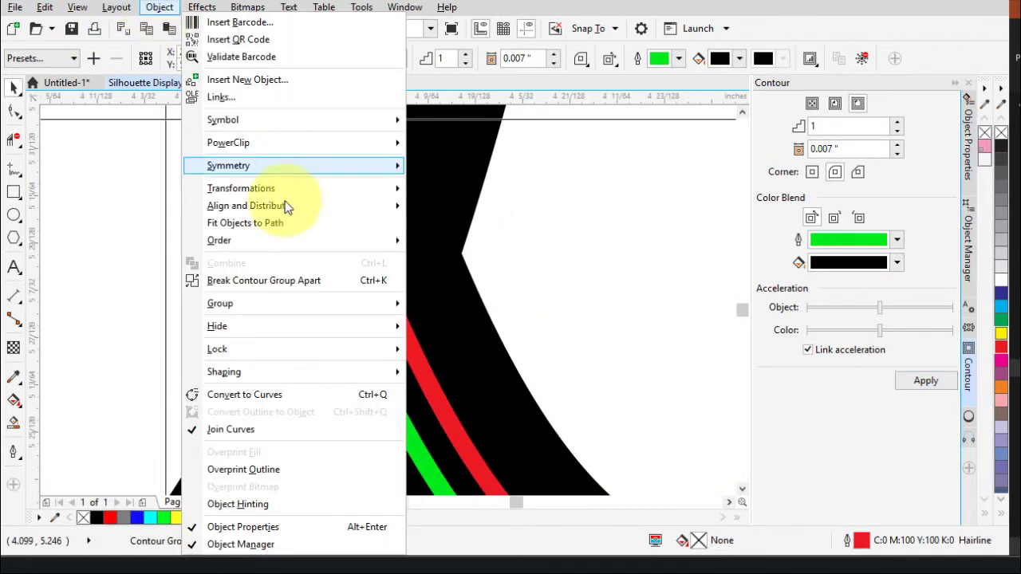
click(287, 281)
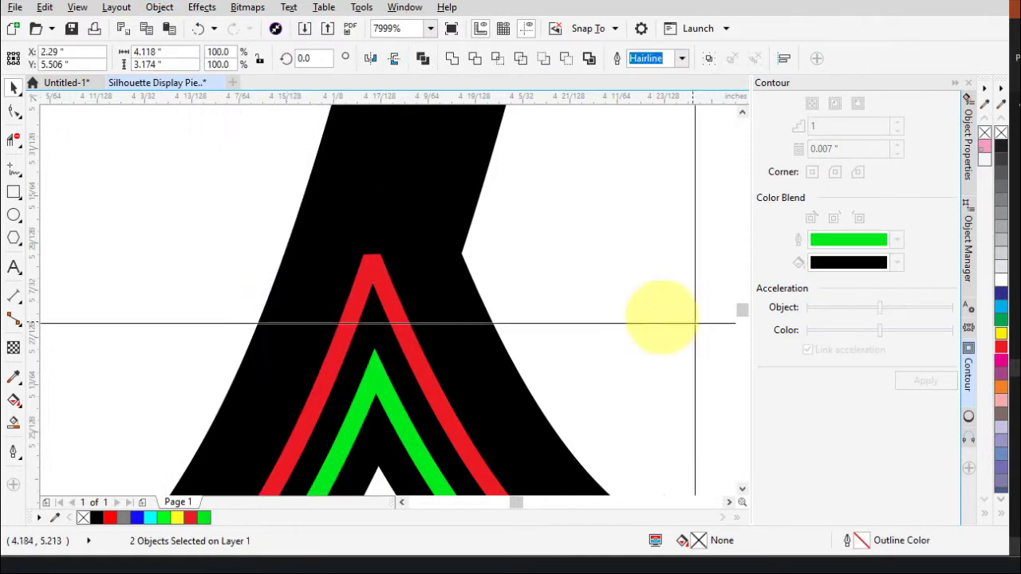
click(561, 290)
click(356, 312)
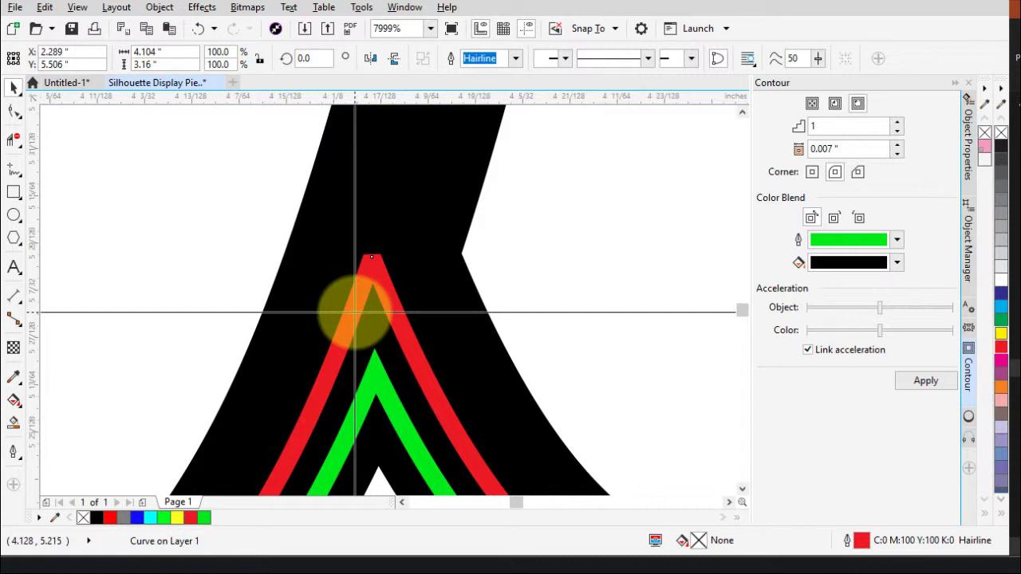
key(Delete)
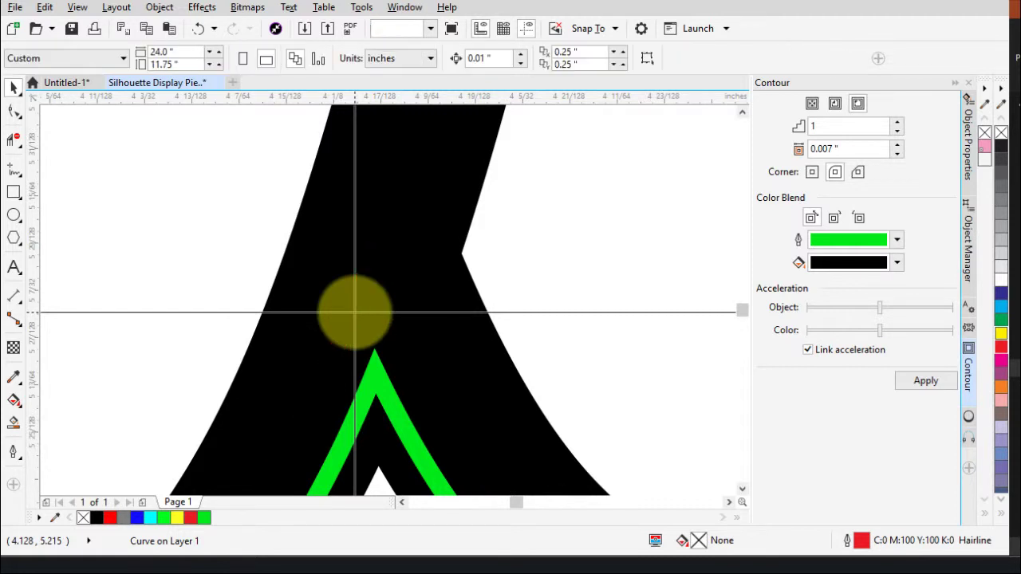
Step: Try a one-step inside contour with round corners and a 0.007" offset on the green curve, examine its corner, and undo it
click(377, 371)
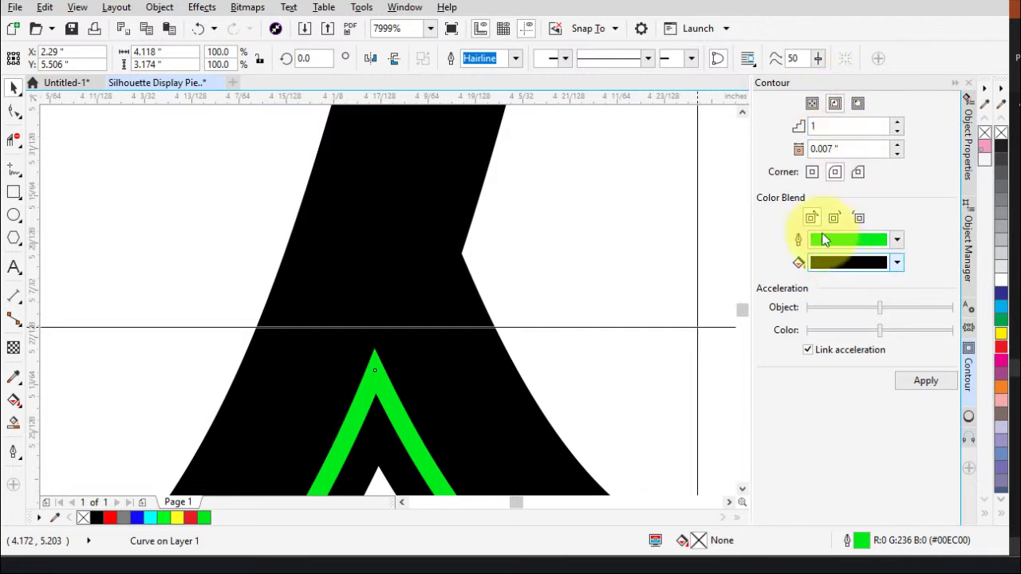
click(918, 382)
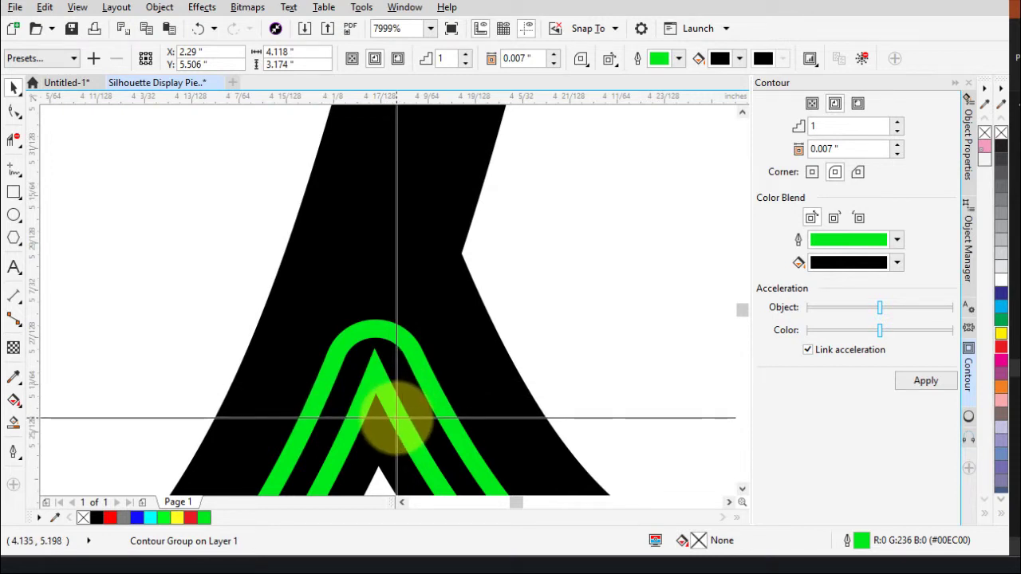
scroll(398, 411, down, 1)
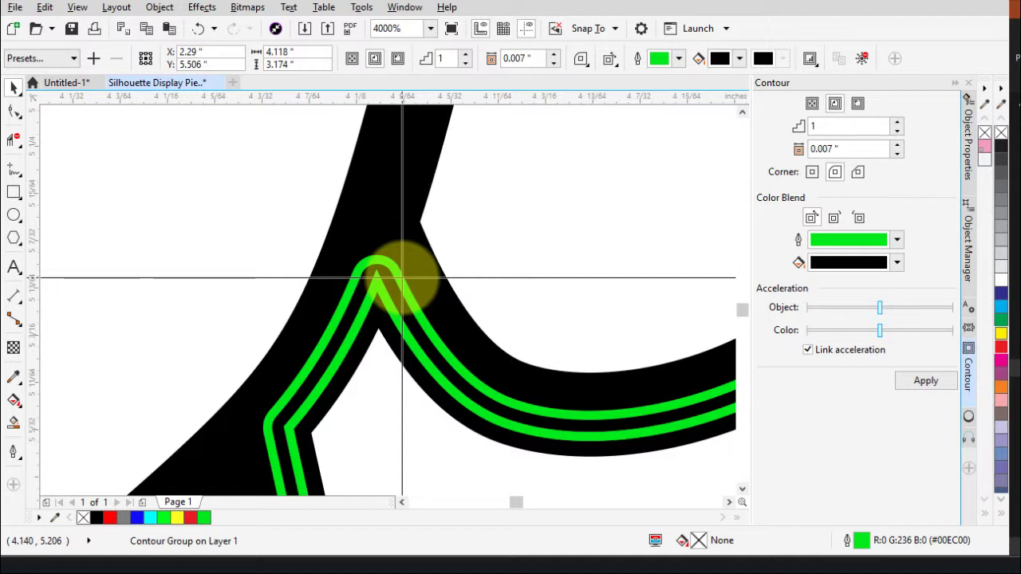
scroll(404, 275, up, 1)
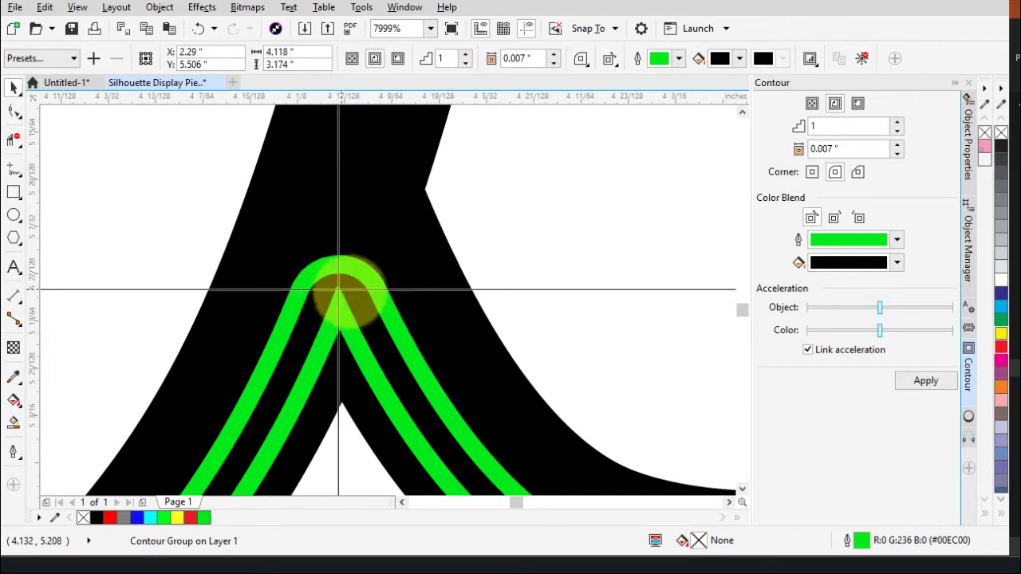
click(925, 383)
scroll(519, 279, down, 1)
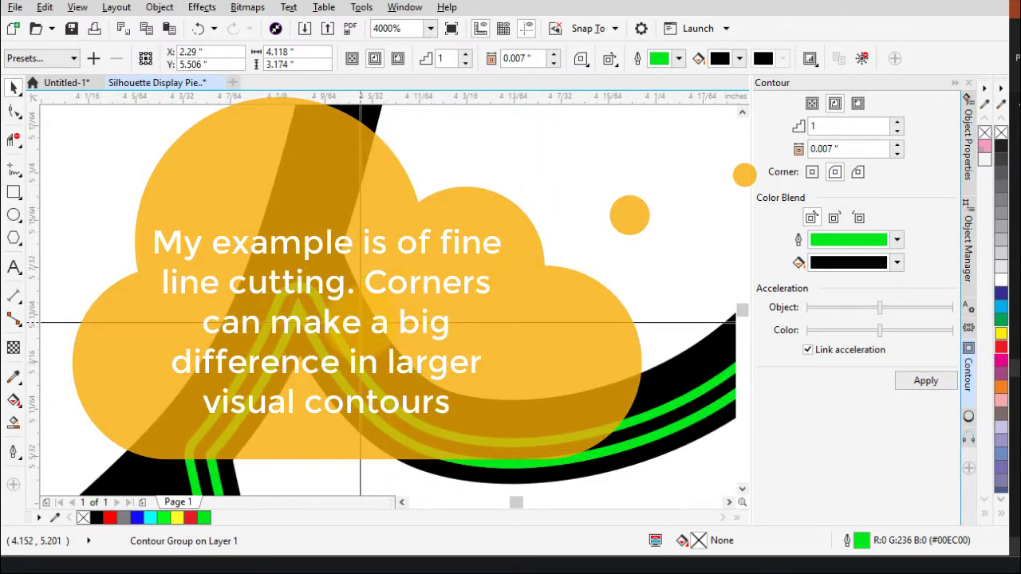
key(ctrl+z)
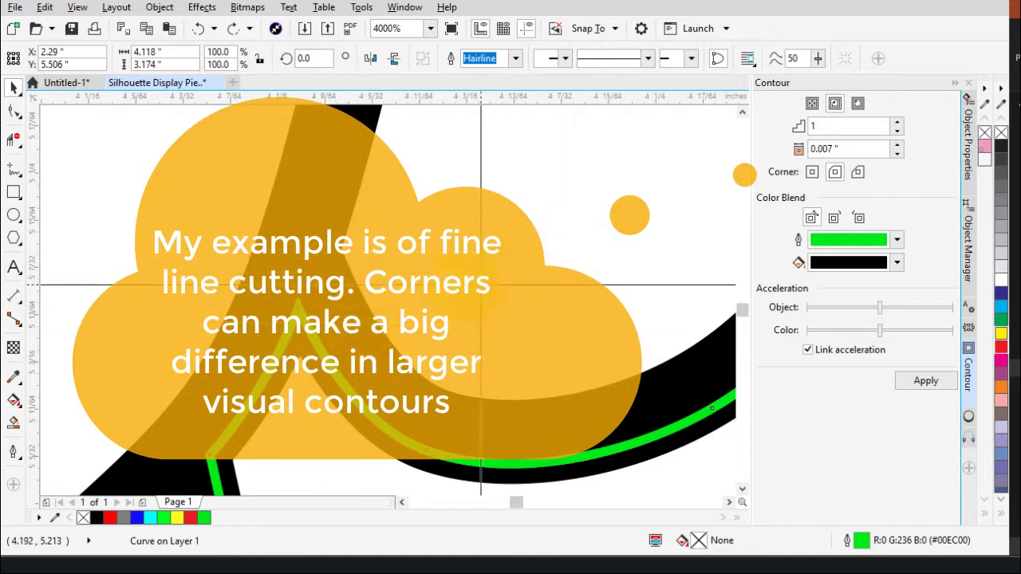
Step: Print one copy of the current document to the Epilog Engraver WinX64 Zing
scroll(367, 307, down, 2)
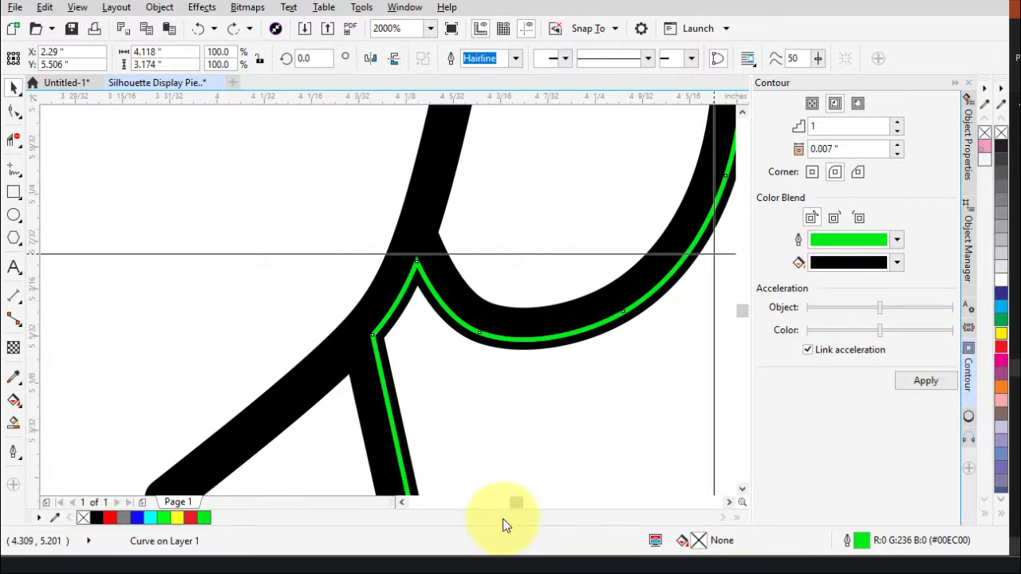
click(637, 569)
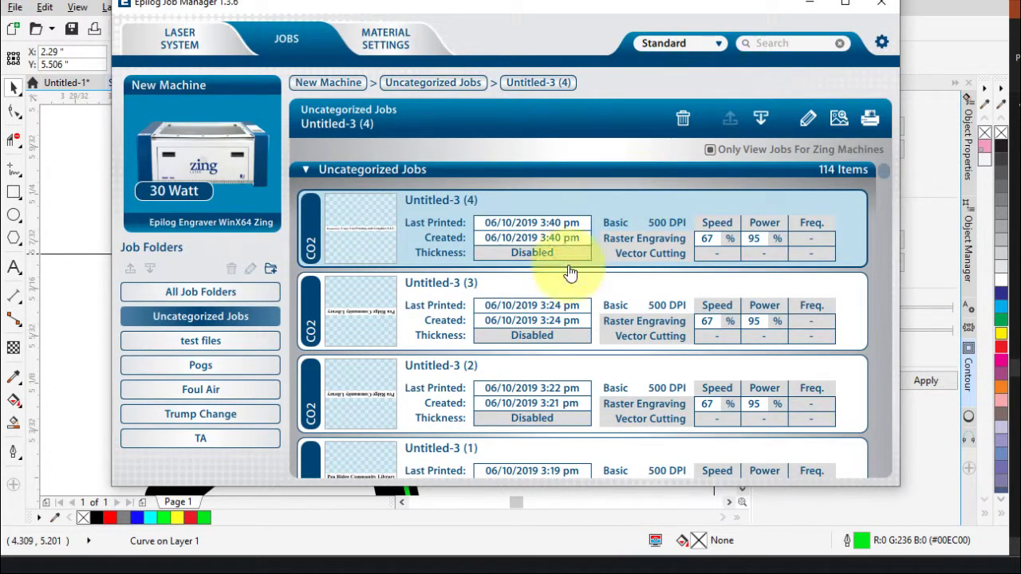
click(68, 251)
click(16, 7)
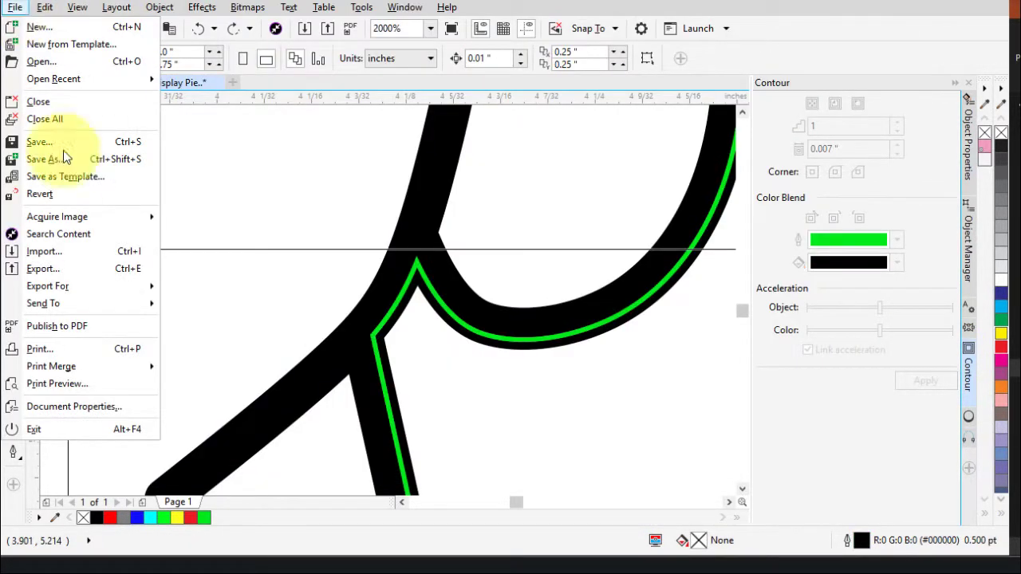
click(68, 351)
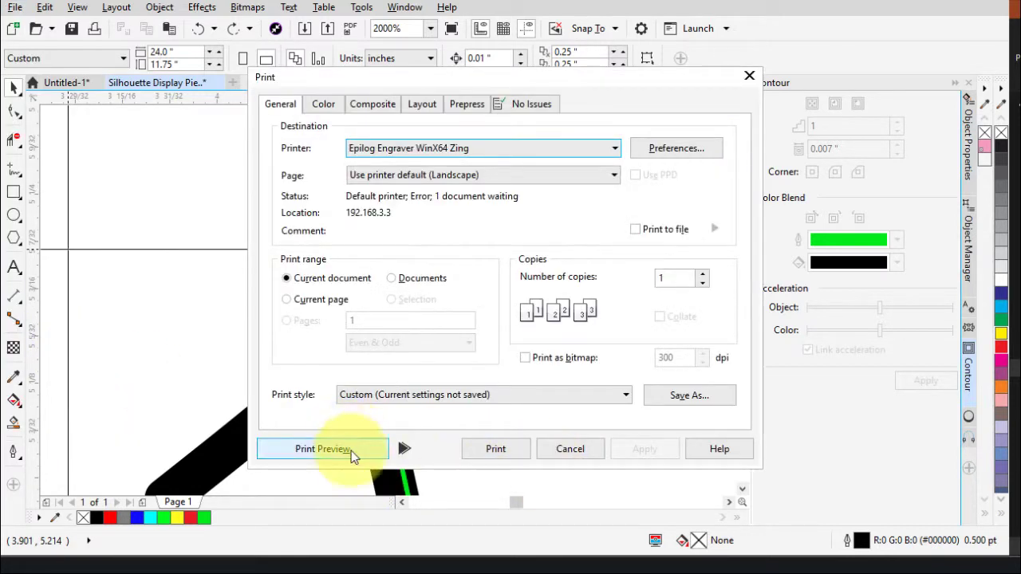
click(501, 451)
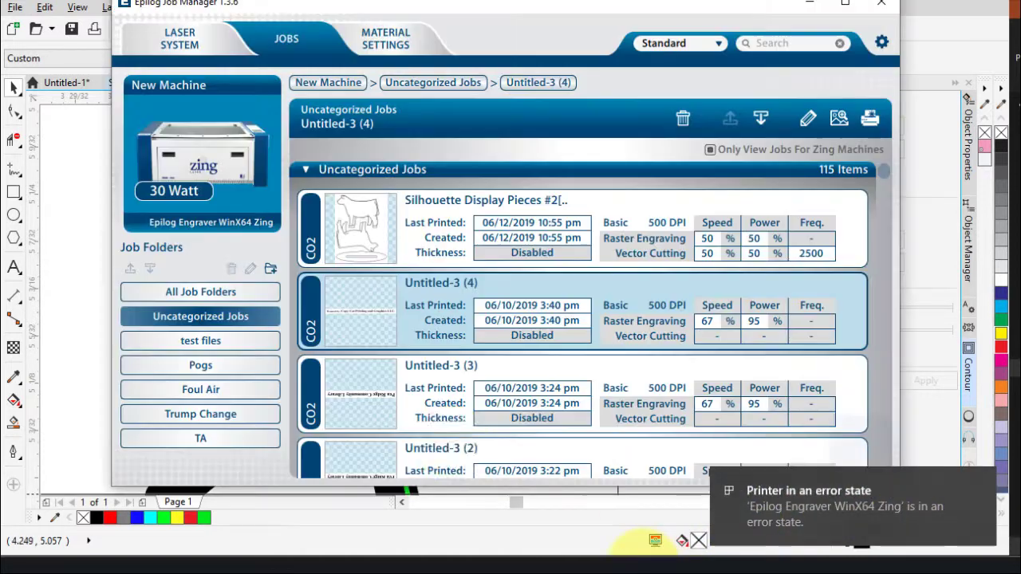
Step: Open the Silhouette Display Pieces #2 job in Epilog Job Manager and compare its vector and raster previews
click(502, 254)
double_click(678, 200)
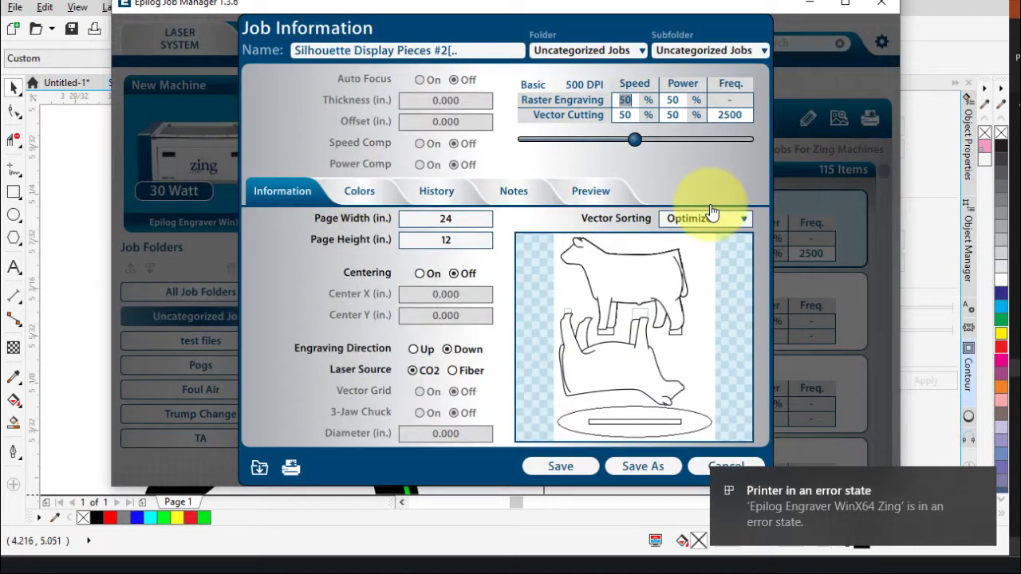
click(589, 194)
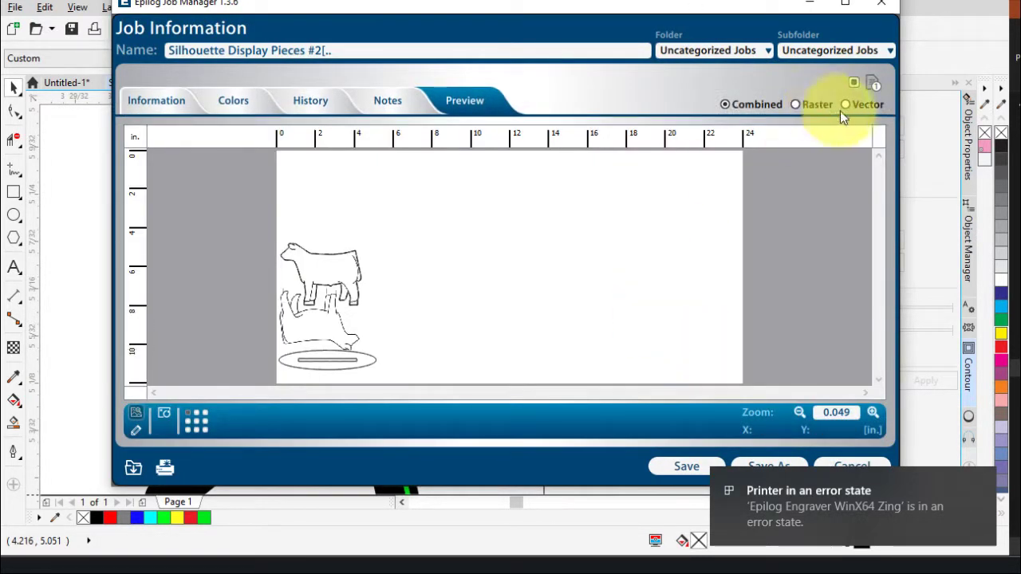
click(846, 105)
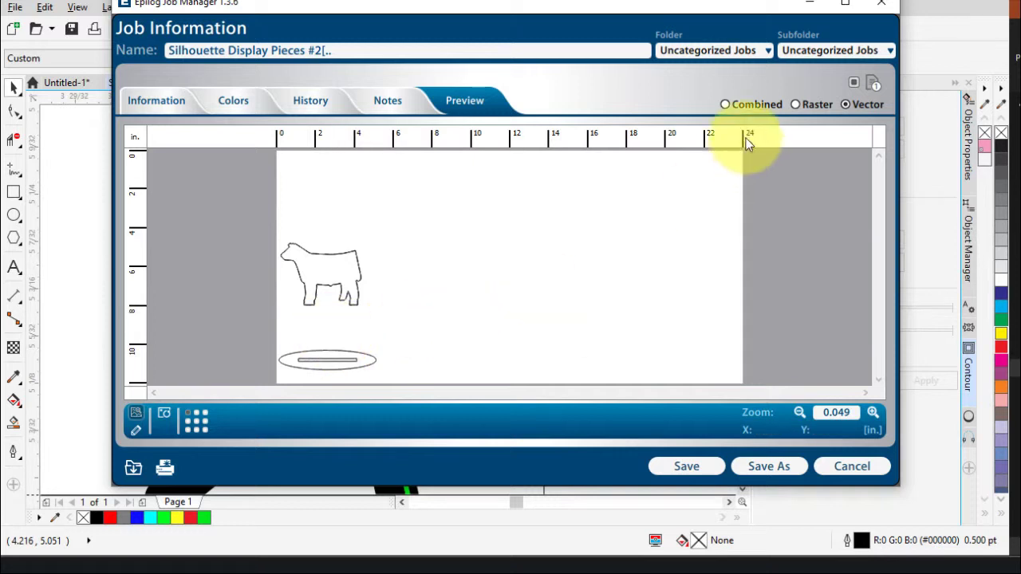
click(797, 104)
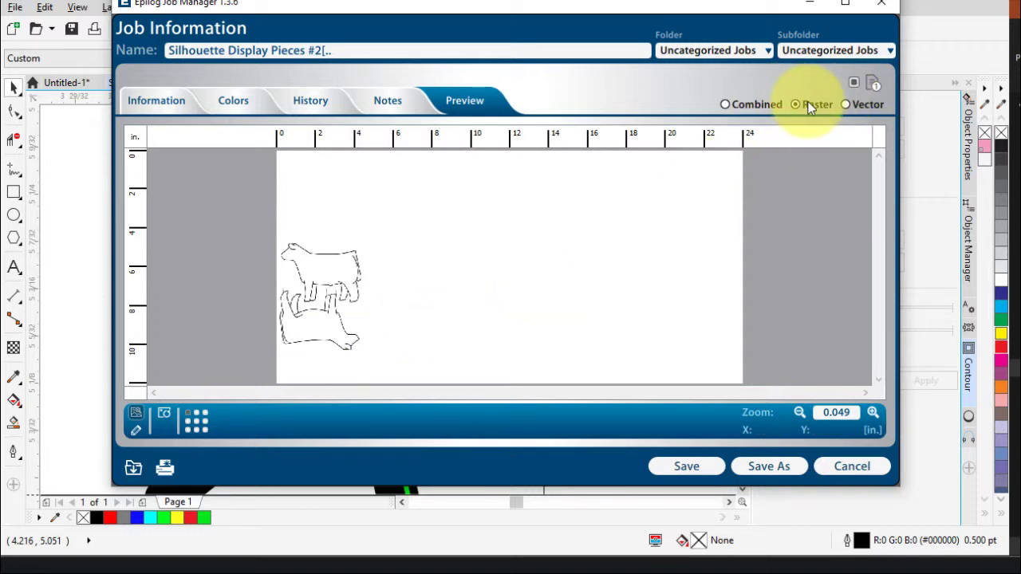
click(866, 107)
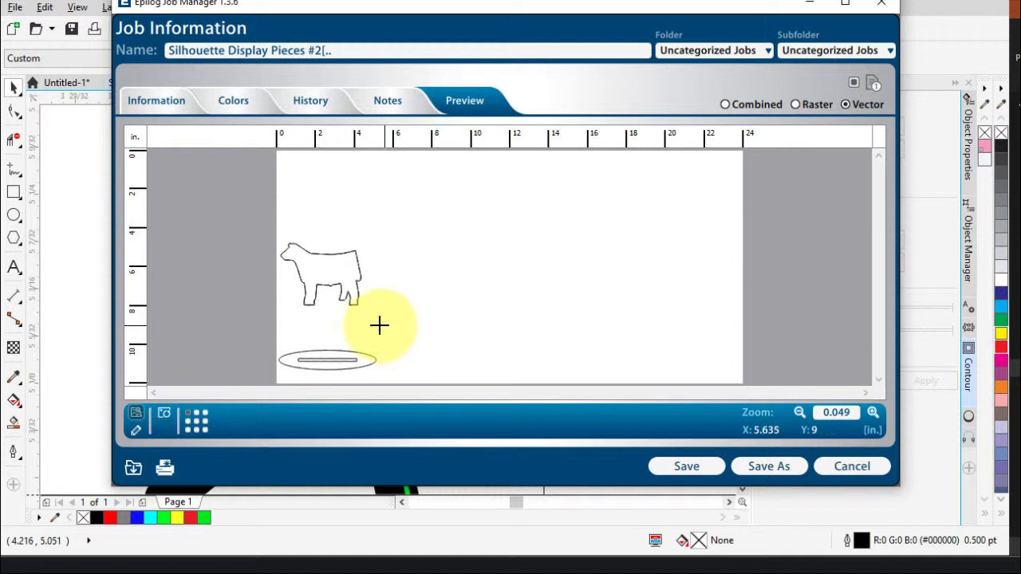